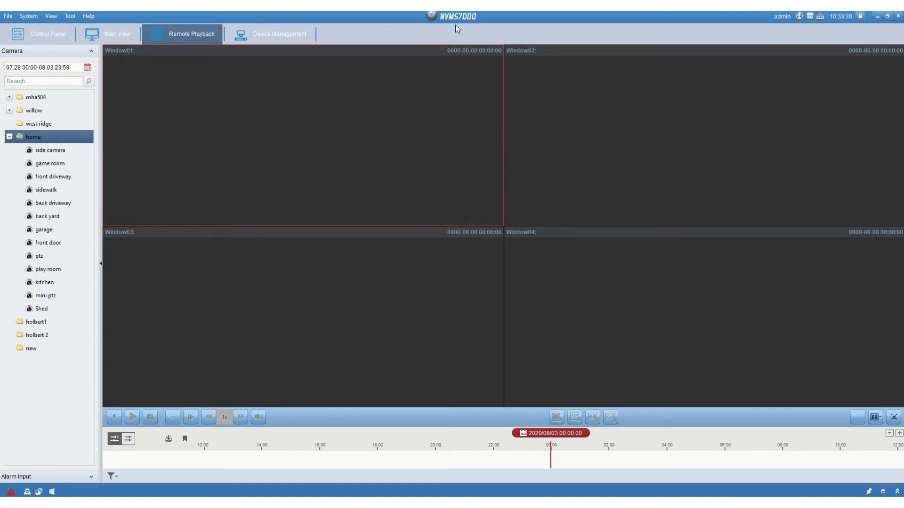
Switch NVMS7000 to the Control Panel page from the View menu
left_click(50, 17)
mouse_move(28, 17)
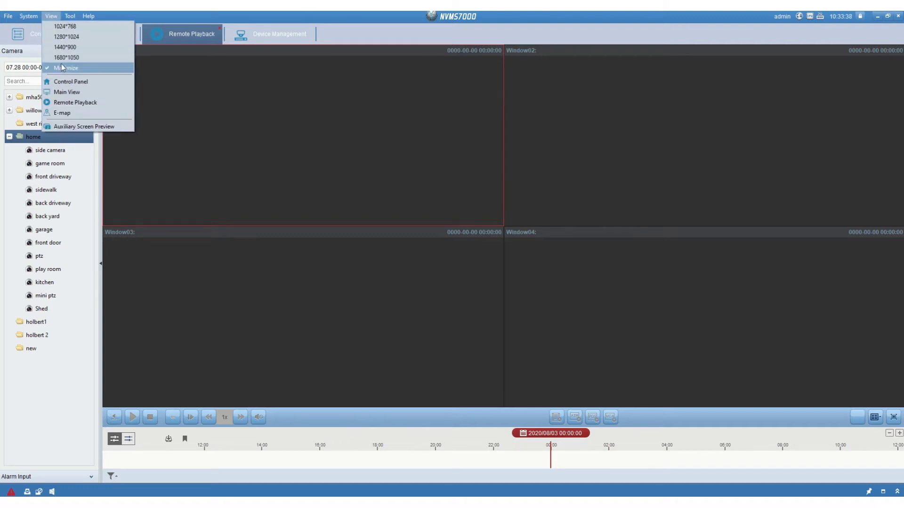
left_click(65, 83)
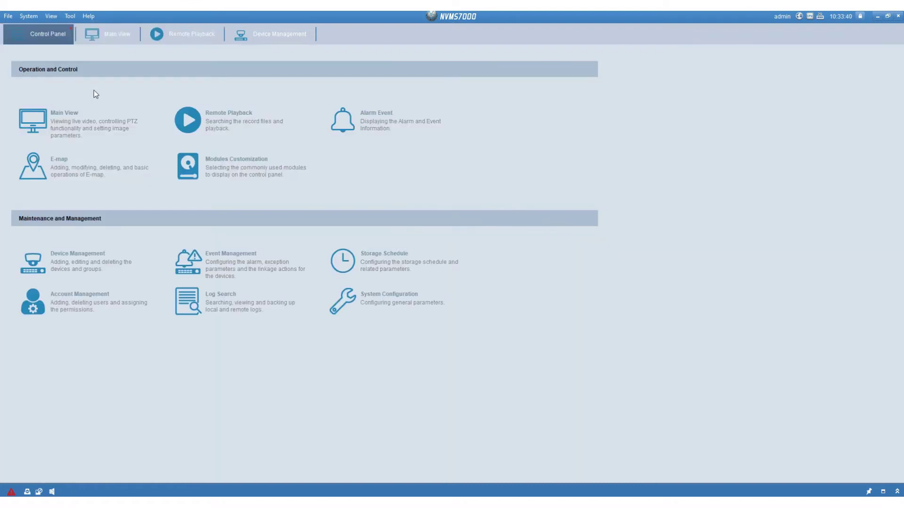
left_click(70, 16)
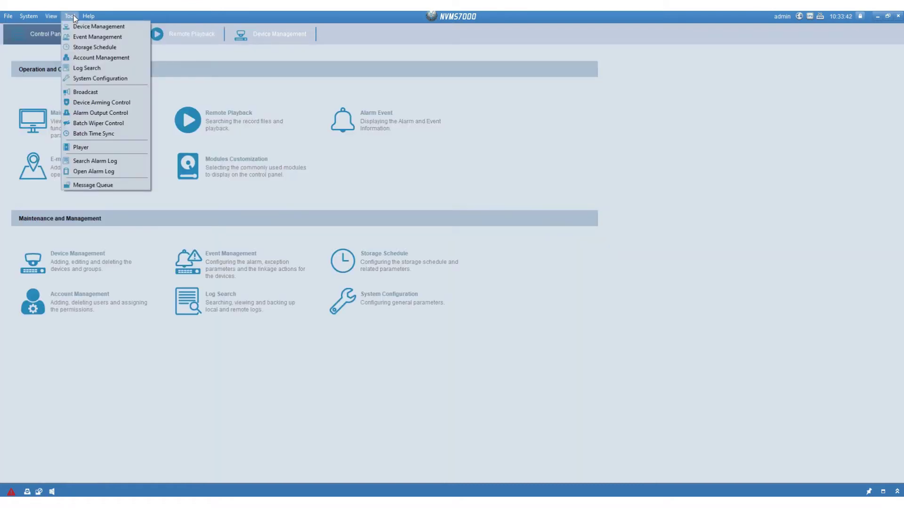
Open System Configuration's File settings and browse for the video file saving path
left_click(97, 78)
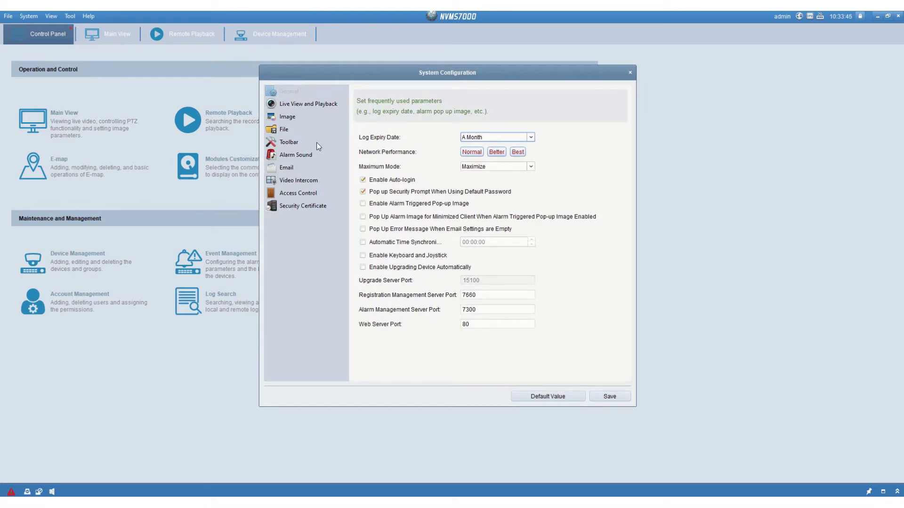
left_click(283, 132)
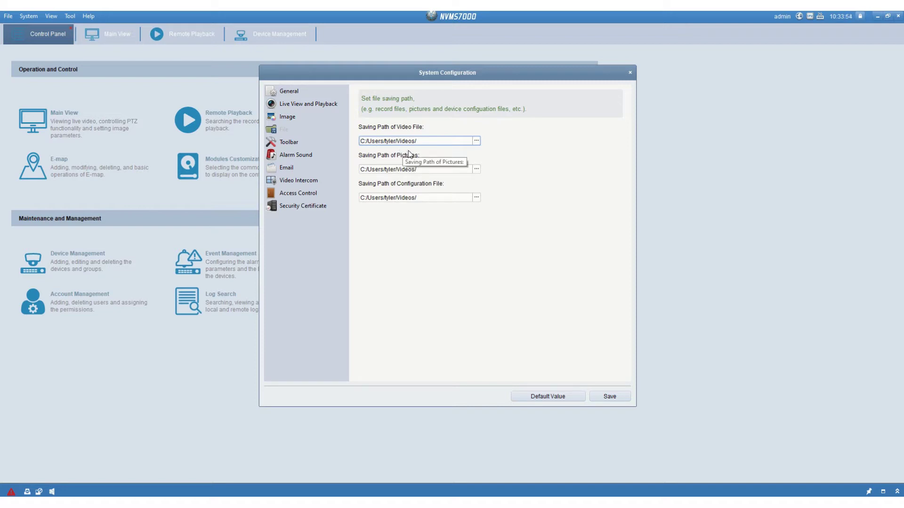
left_click(476, 141)
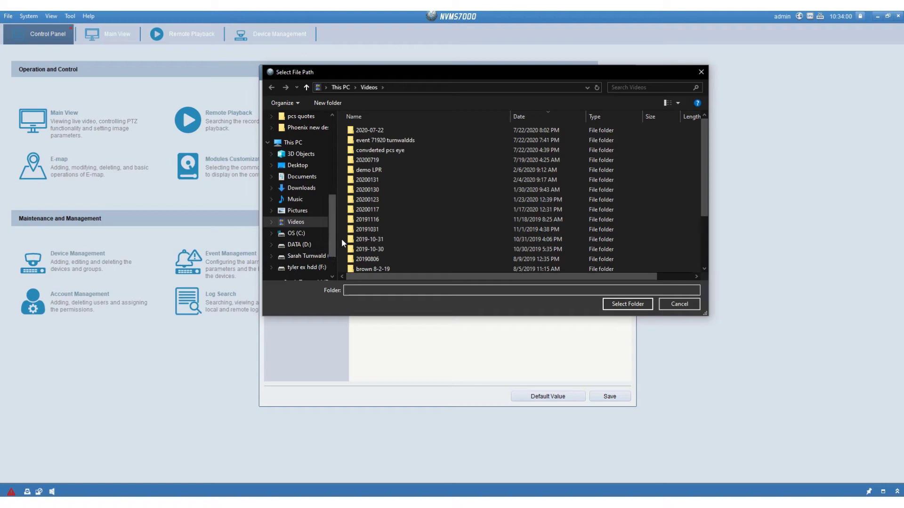
Leave the video saving path at the Videos folder and save the file path settings
left_click(315, 221)
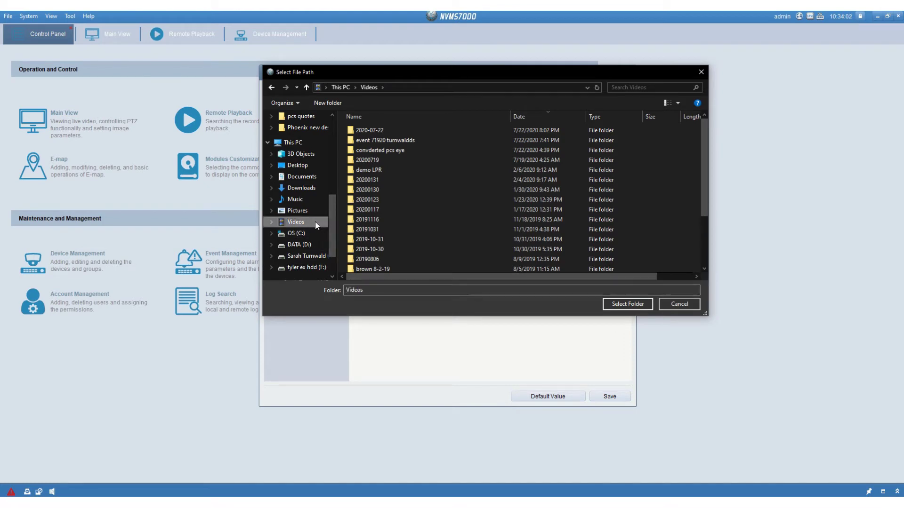
scroll(470, 222, "down", 3)
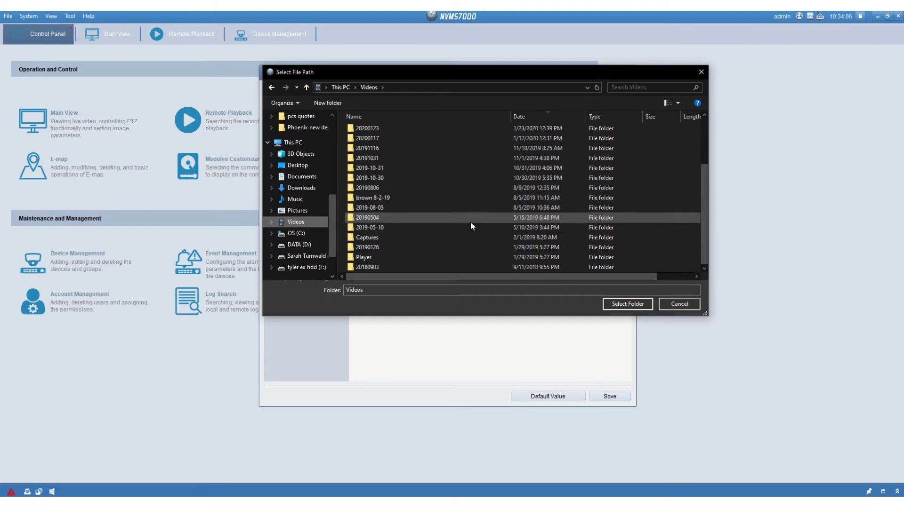
left_click(667, 305)
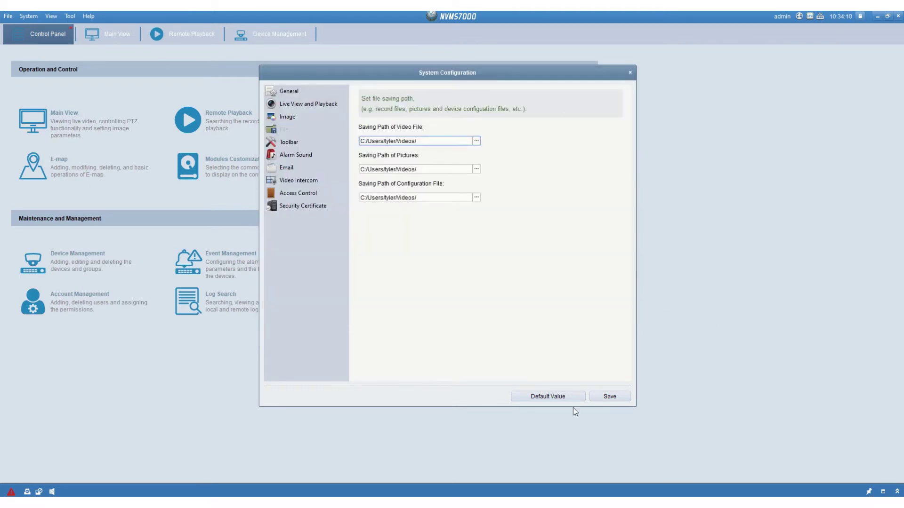
left_click(619, 395)
Close System Configuration and select the front driveway camera in Remote Playback
left_click(630, 73)
left_click(175, 41)
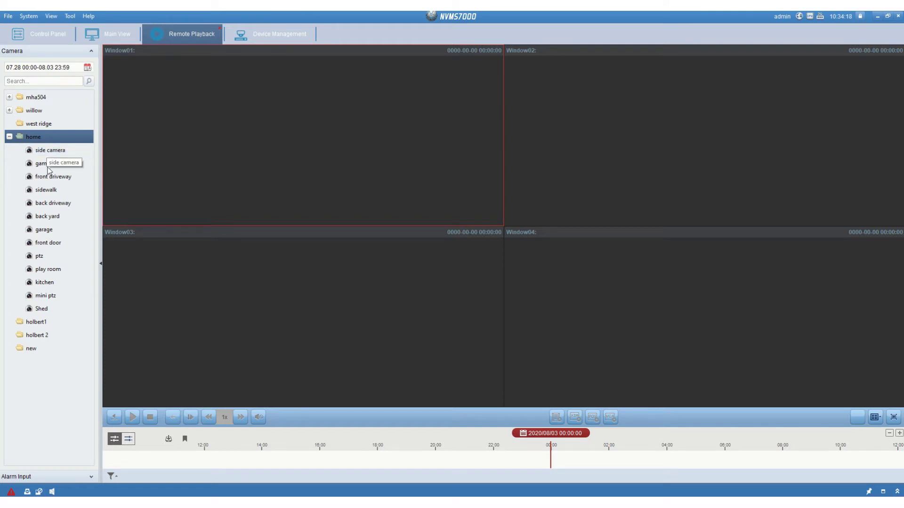
left_click(46, 177)
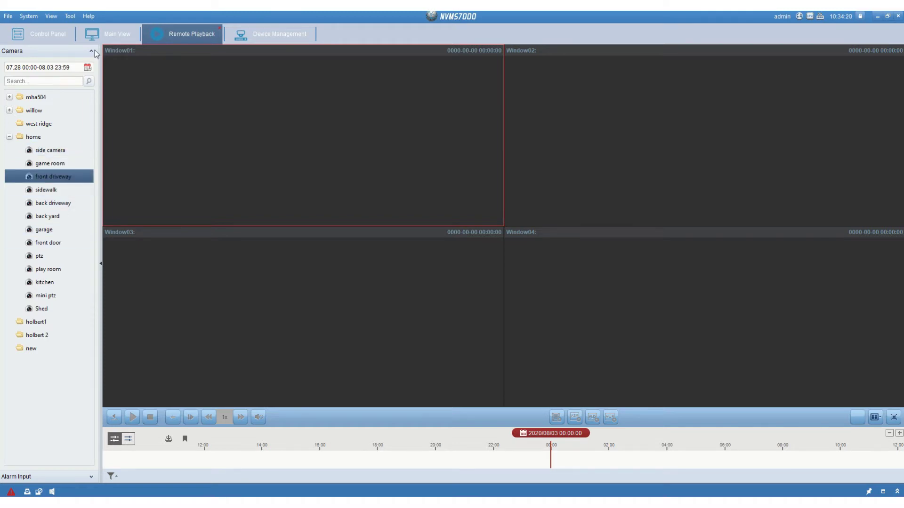
Set the playback search range to 07.31 00:00–08.03 23:59
left_click(88, 68)
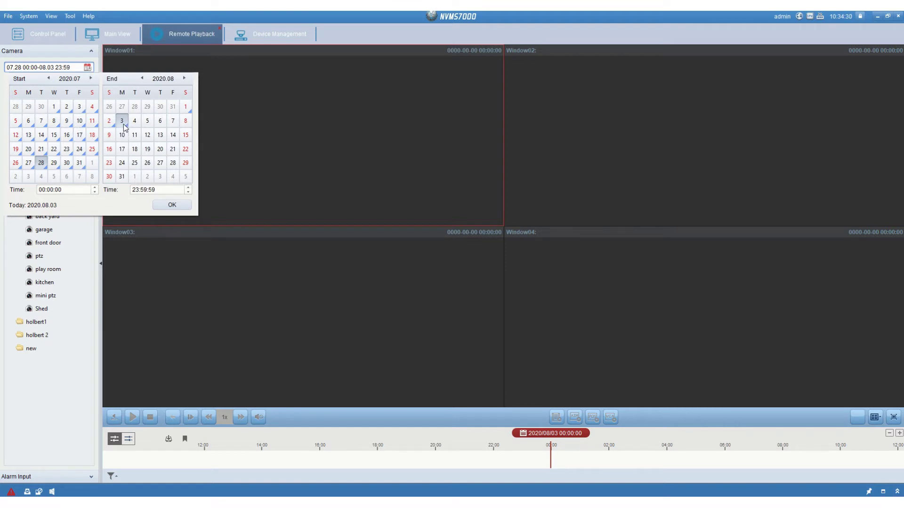
left_click(78, 164)
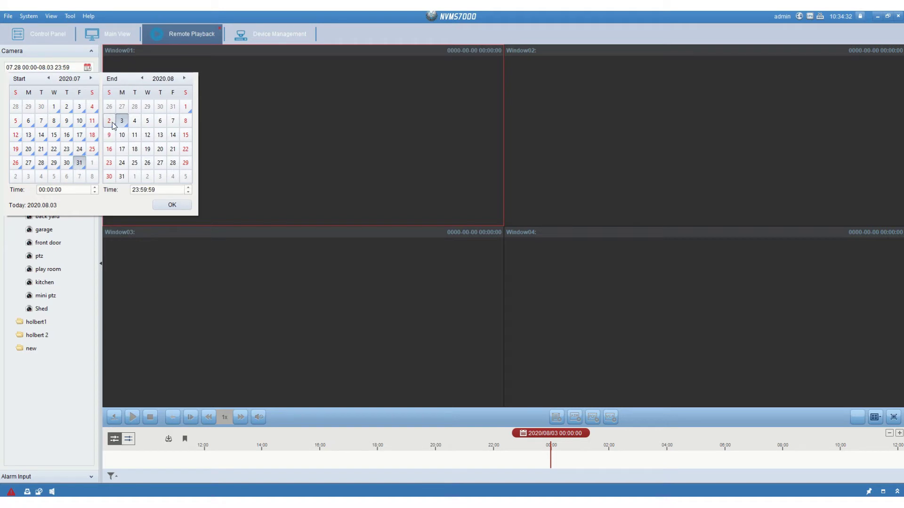
left_click(164, 207)
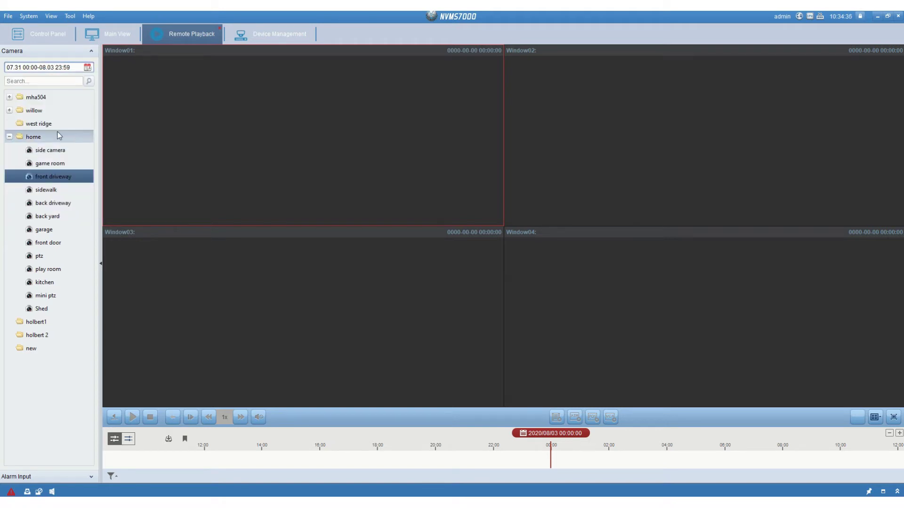
left_click(88, 81)
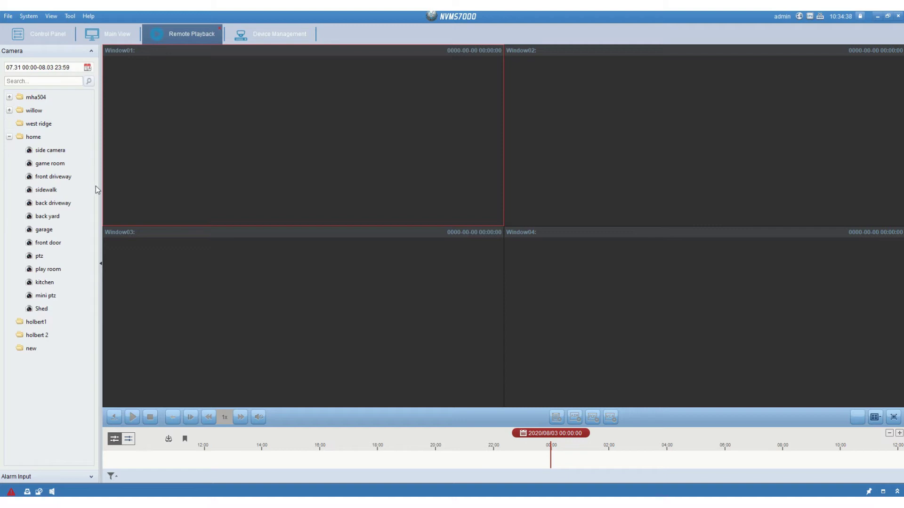
left_click(55, 168)
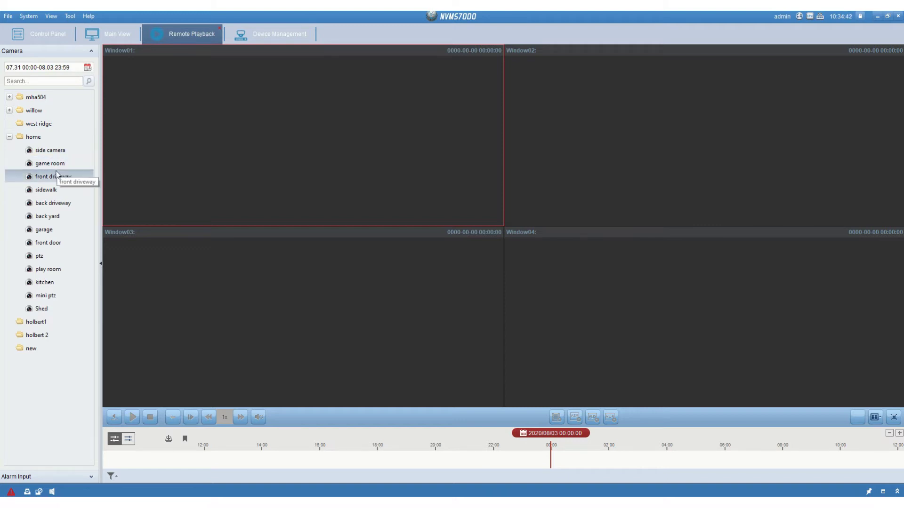
Drag the front driveway camera into Window01 to play its 2020-07-31 footage
left_click_drag(57, 179, 310, 175)
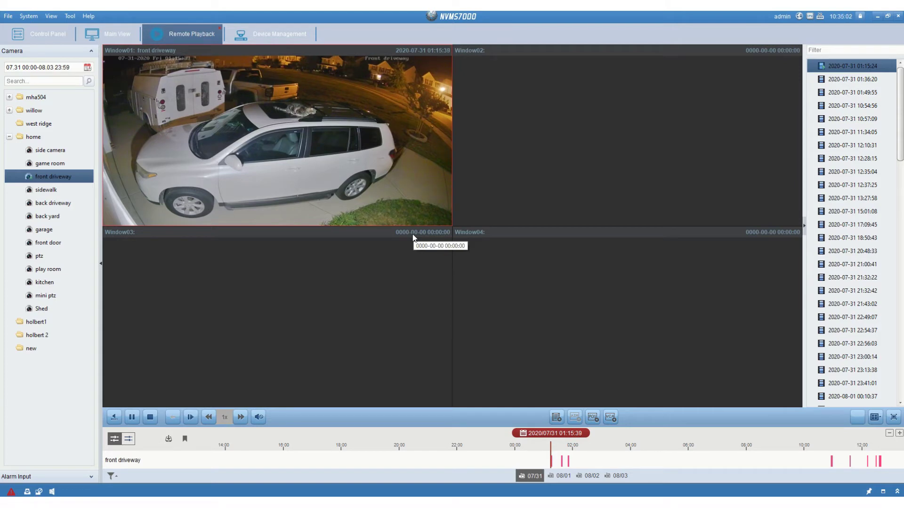
mouse_move(405, 224)
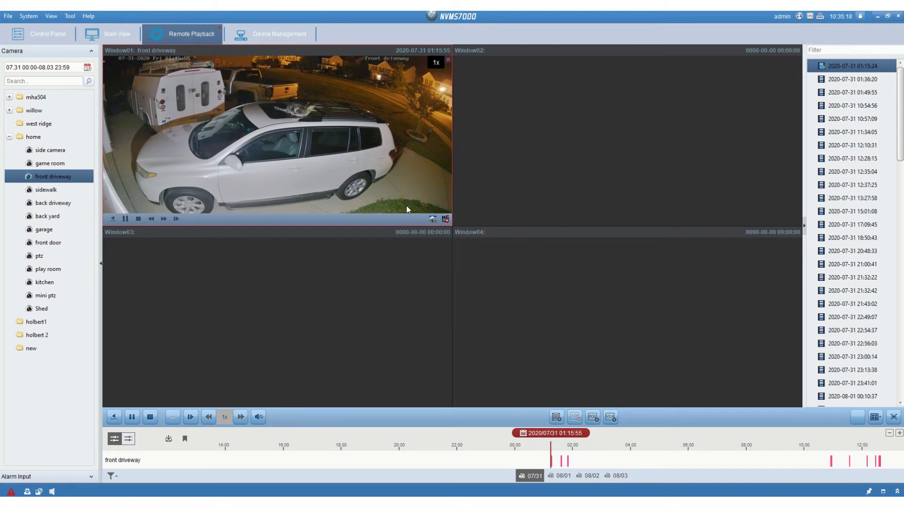
Download the Window01 front driveway clips starting at 01:15:24 and 01:36:20
right_click(300, 147)
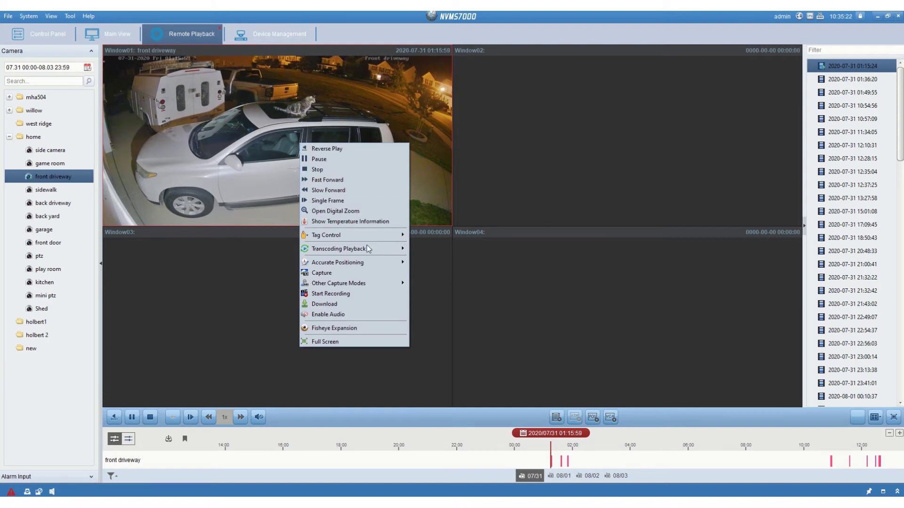
left_click(366, 306)
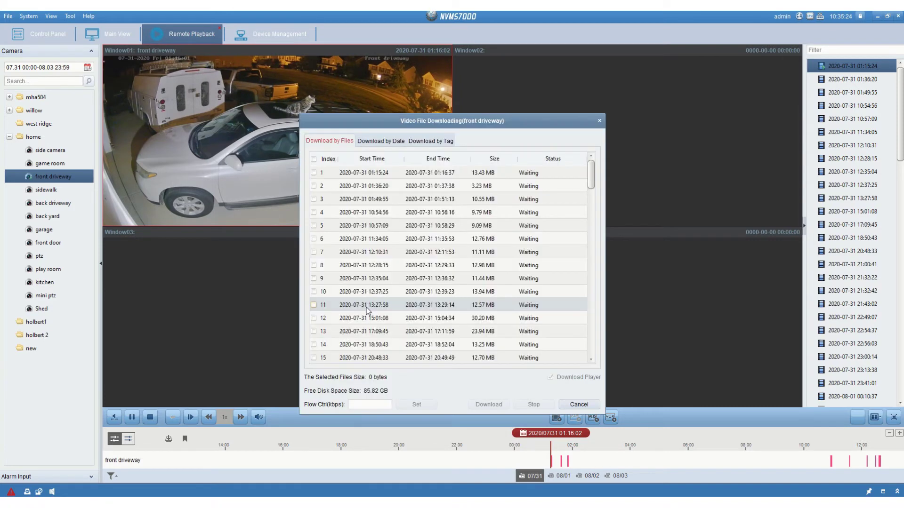
left_click(314, 173)
left_click(314, 186)
left_click(313, 199)
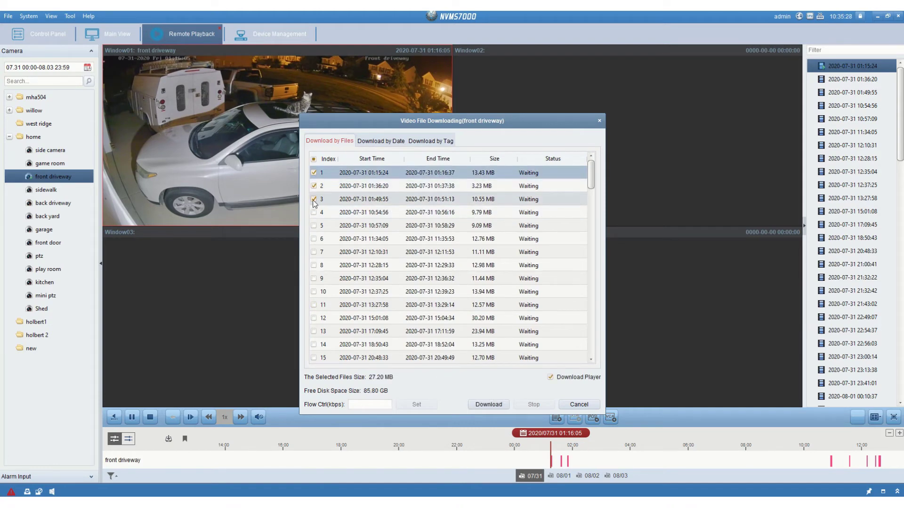
left_click(314, 199)
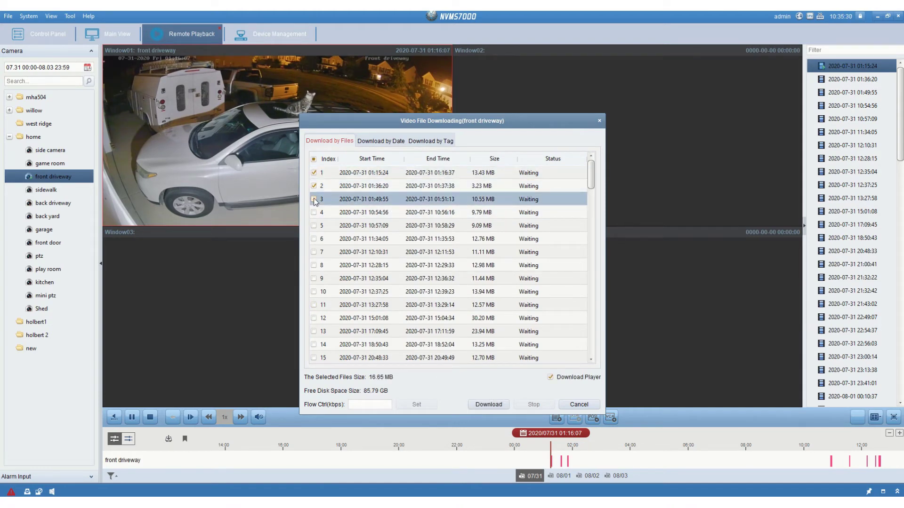
left_click(498, 405)
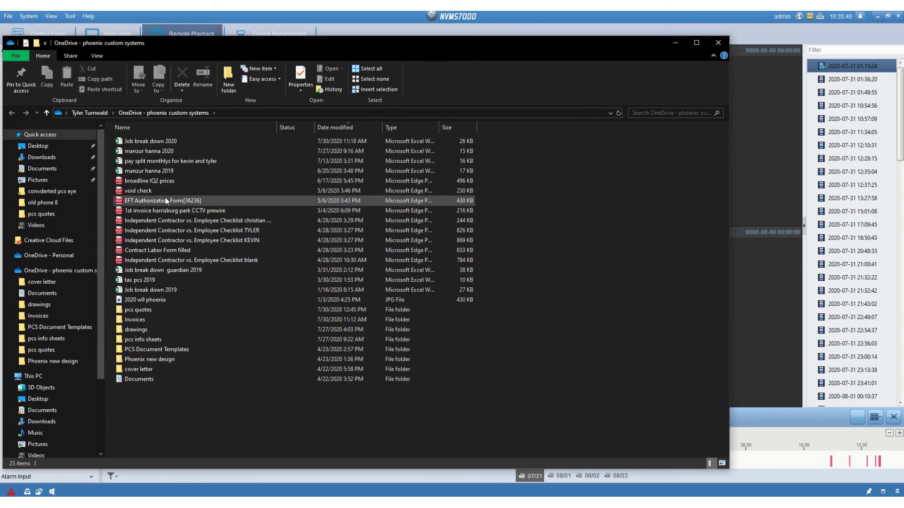
Open the Videos\20200731 folder to check the downloaded driveway clips
left_click(36, 225)
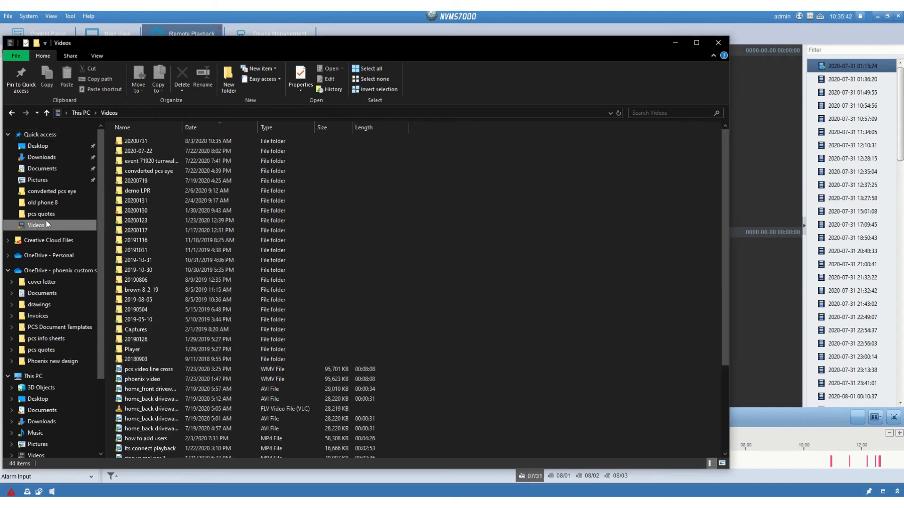
left_click(212, 125)
left_click(212, 126)
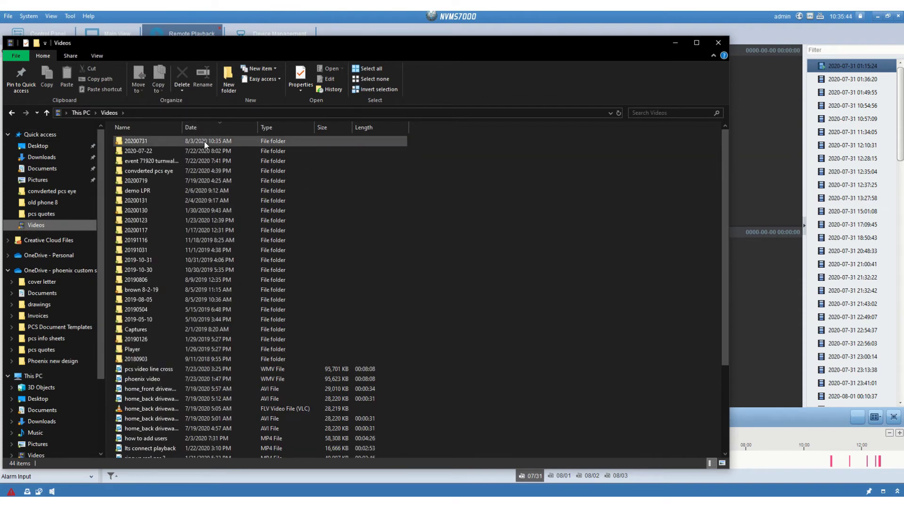
left_click(203, 144)
double_click(204, 145)
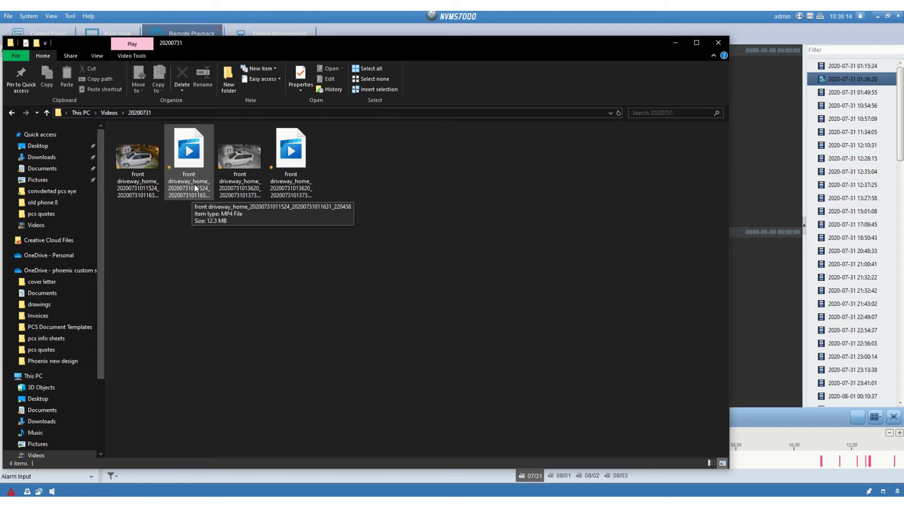
Close File Explorer and the download list, minimize NVMS7000, and nudge the VSPlayer icon
left_click(716, 43)
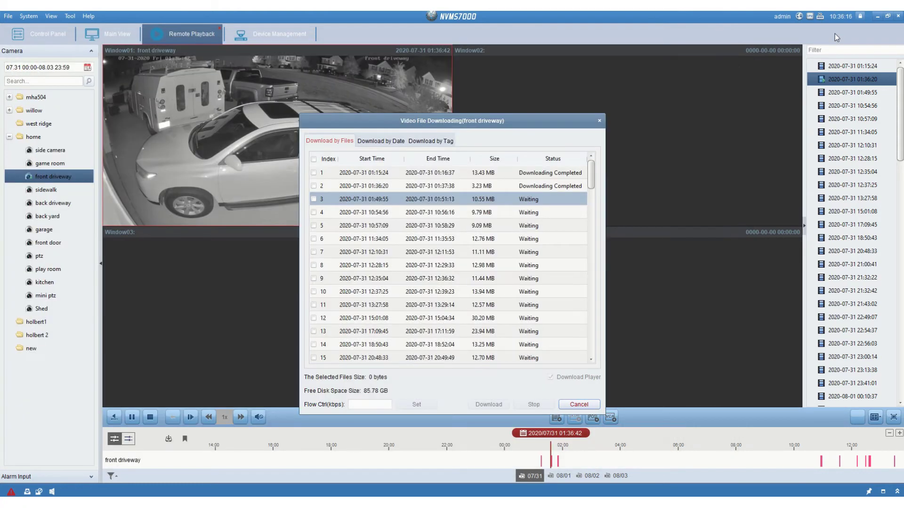
left_click(599, 119)
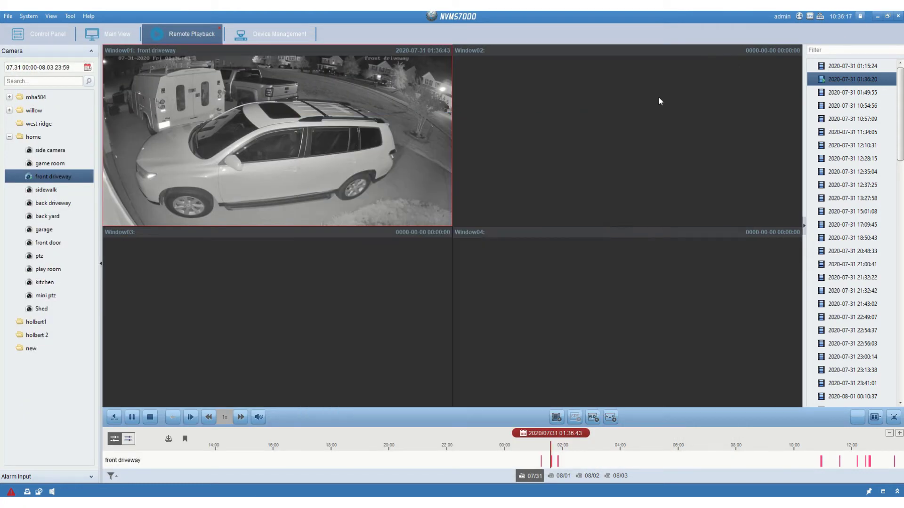
left_click(878, 16)
mouse_move(417, 227)
left_mouse_down()
mouse_move(457, 184)
mouse_move(422, 232)
left_mouse_up()
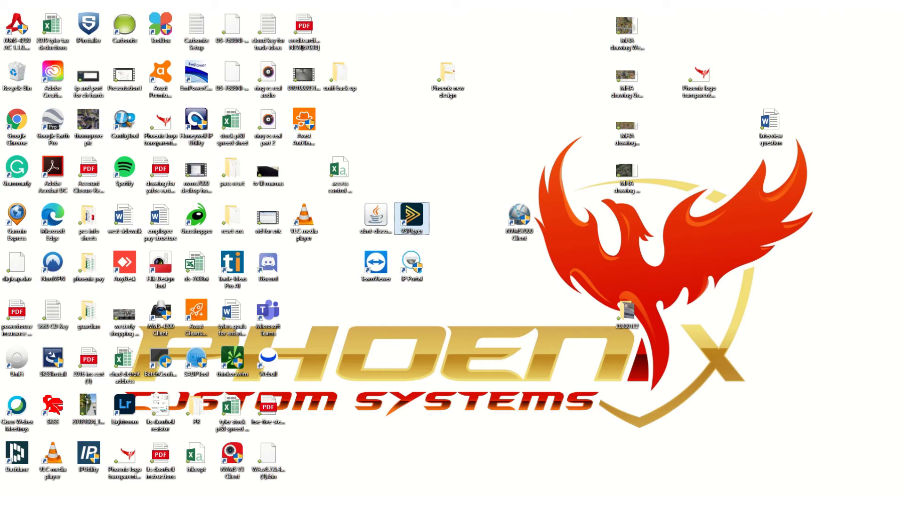
Switch back to the NVMS7000 window with Alt+Tab
key("alt+Tab")
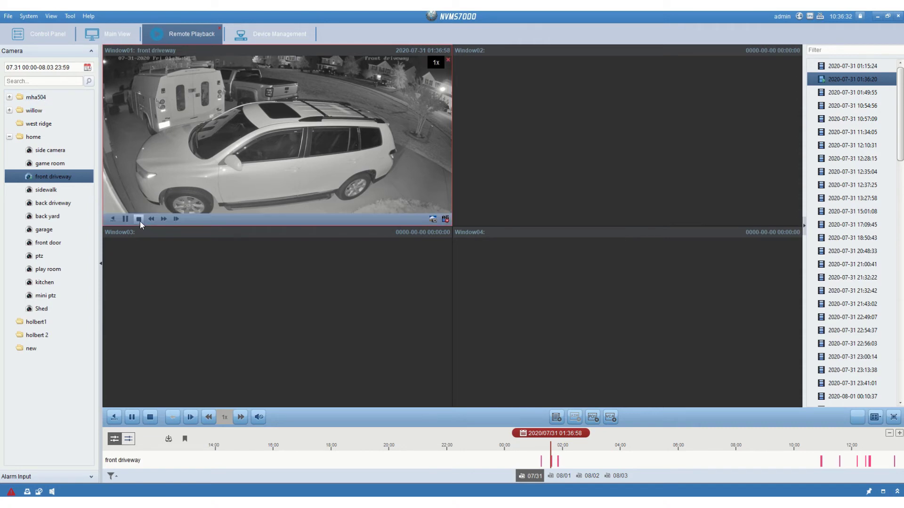
Stop the driveway playback and load the sidewalk camera's 07.31–08.03 recordings into Window01
left_click(139, 219)
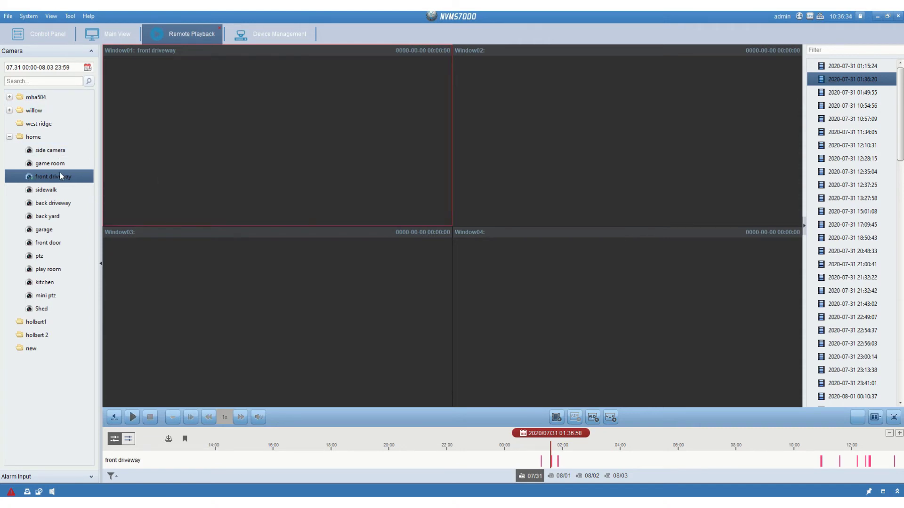
left_click(52, 191)
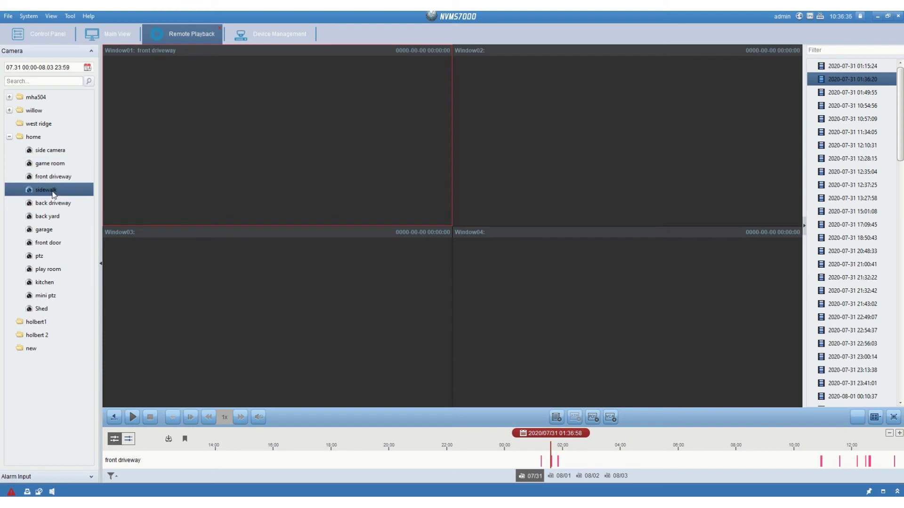
left_click(87, 67)
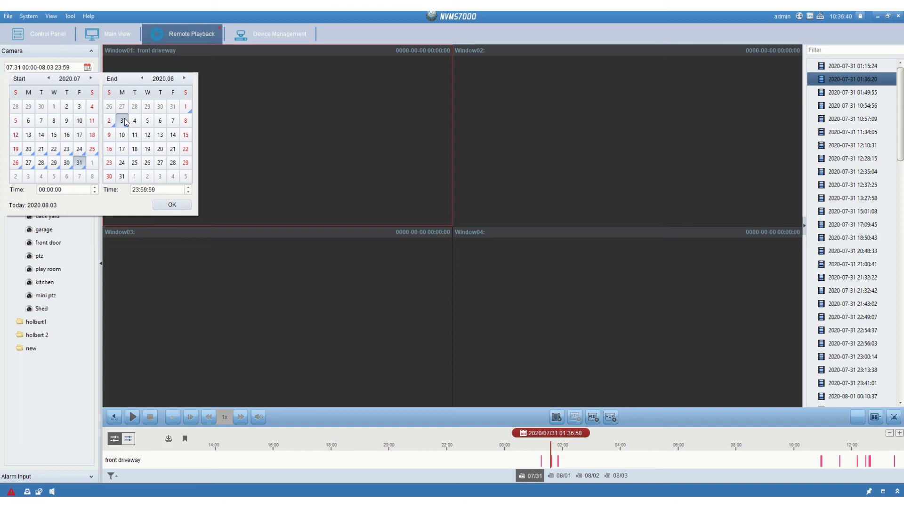
left_click(167, 206)
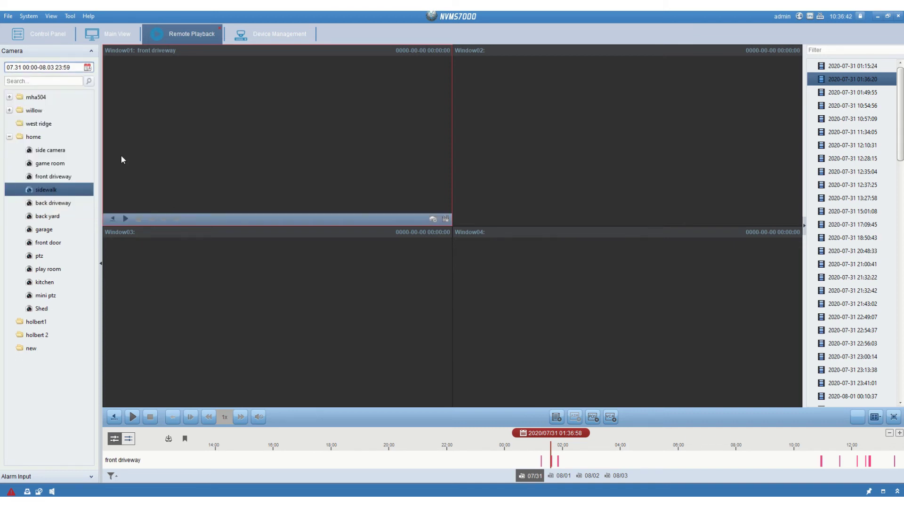
left_click(66, 197)
left_click_drag(235, 186, 238, 189)
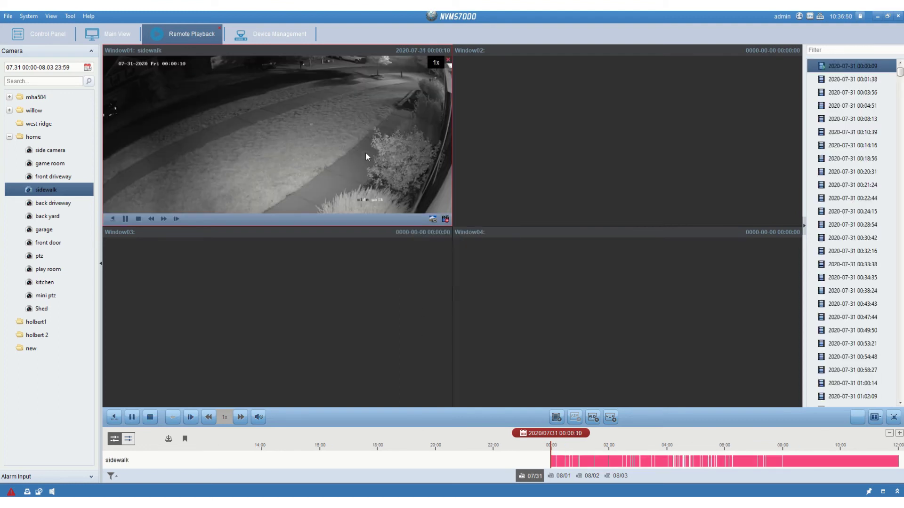
right_click(357, 153)
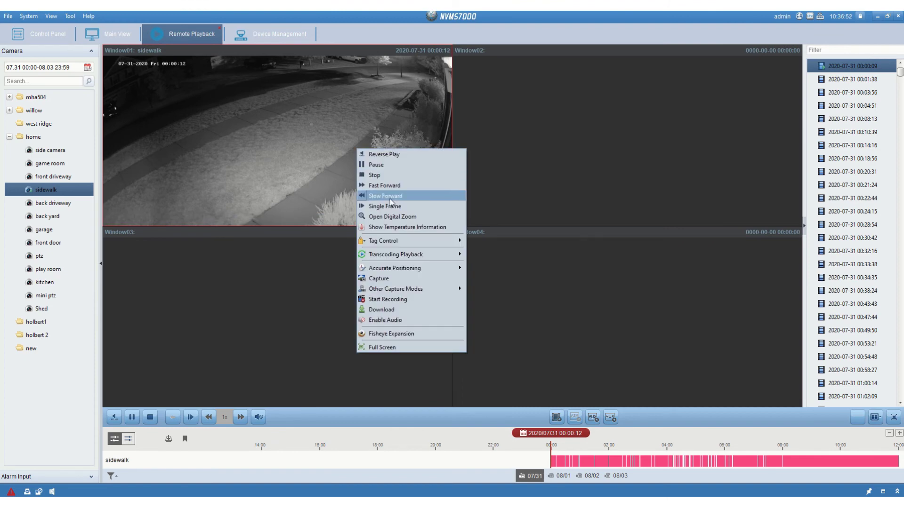
left_click(390, 309)
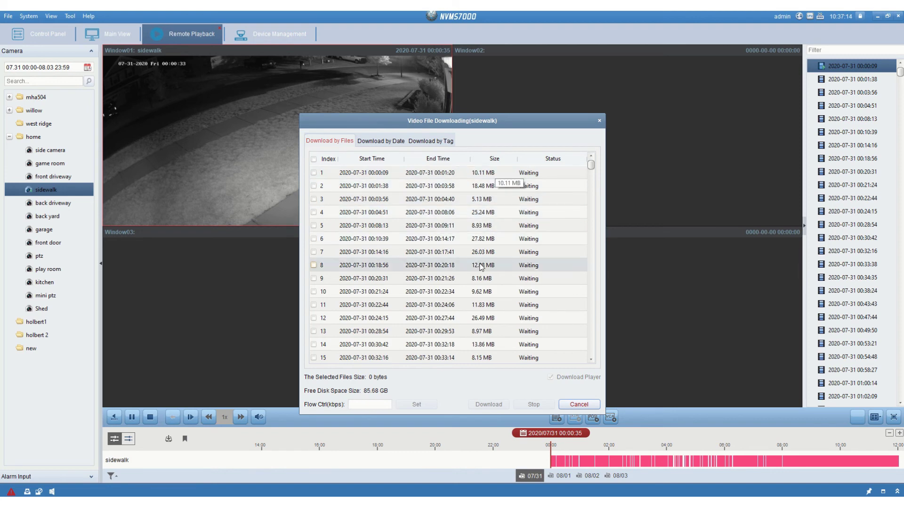
left_click(598, 121)
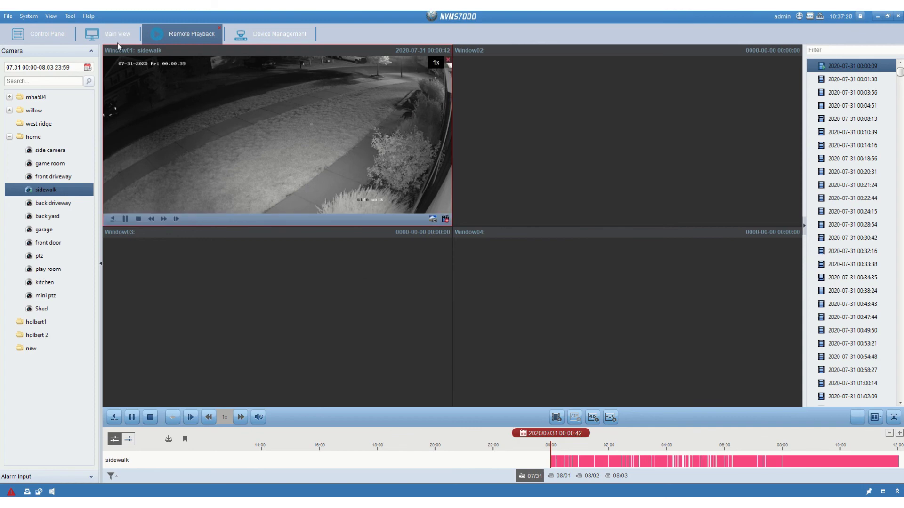
Open System Configuration's File page showing the video, picture and configuration saving paths
left_click(51, 16)
mouse_move(66, 18)
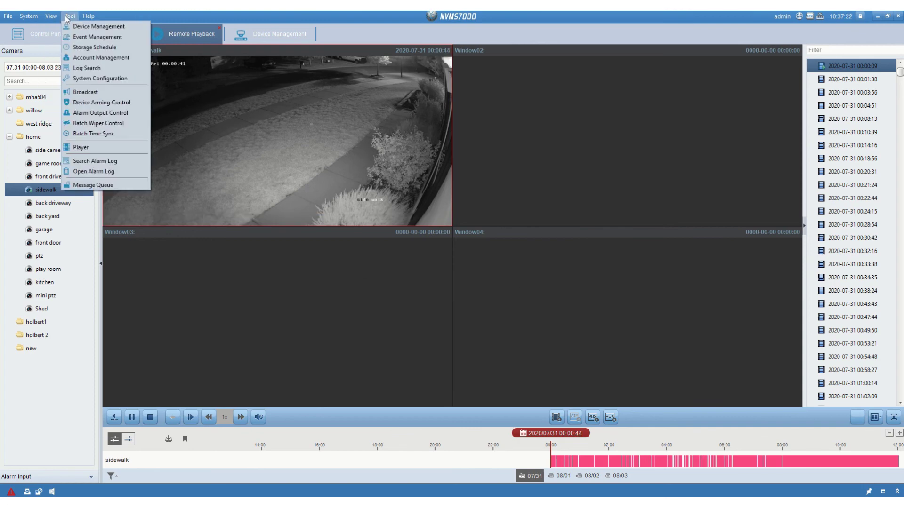
left_click(100, 78)
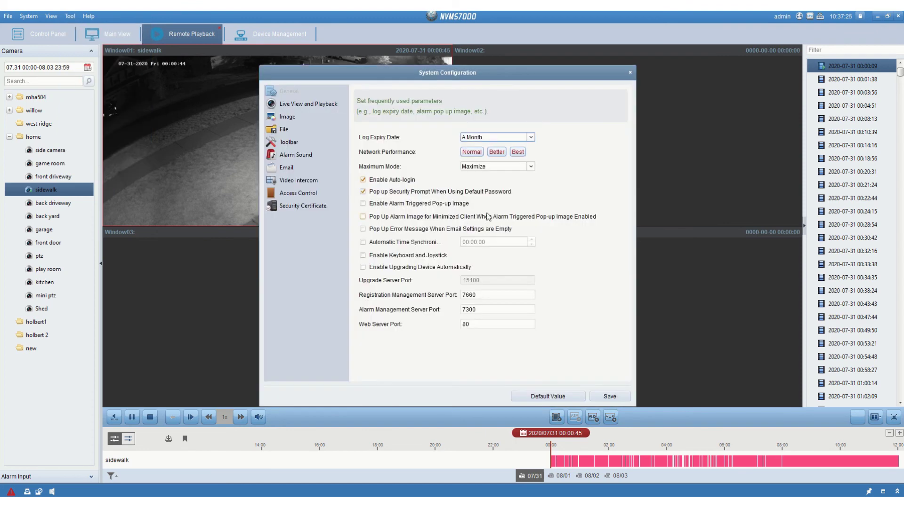
left_click(279, 131)
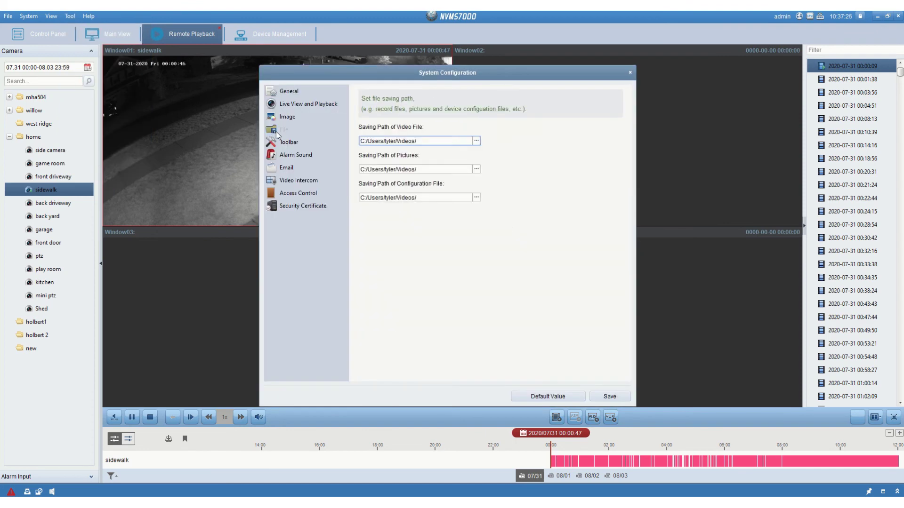
Browse the video saving path to drive F:, cancel to keep Videos, and close System Configuration
left_click(476, 142)
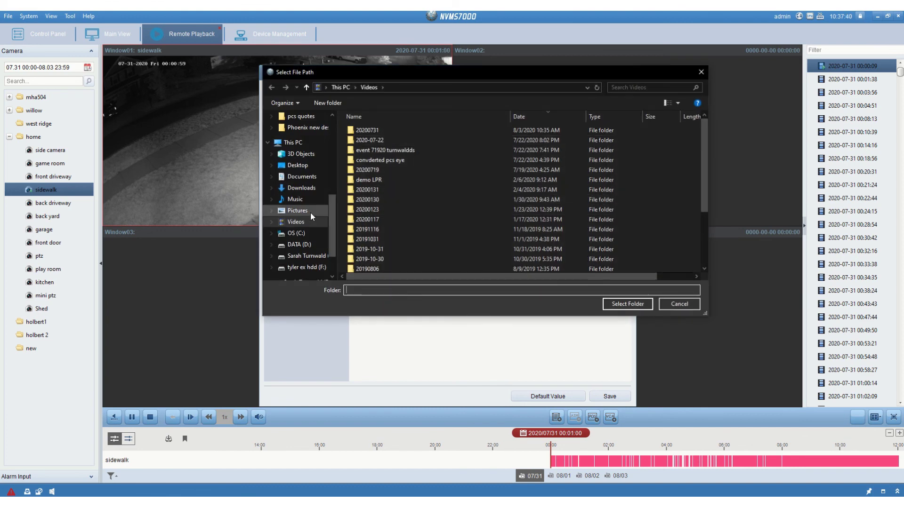
left_click(301, 267)
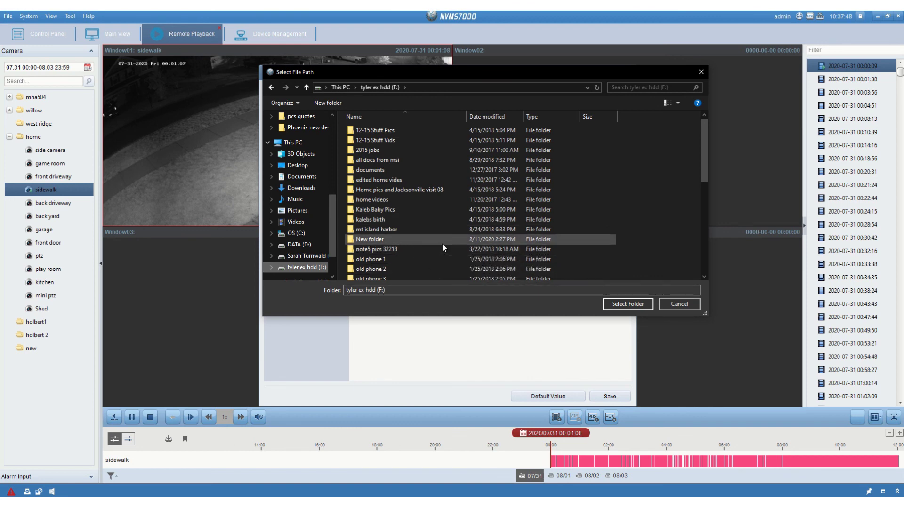
left_click(673, 305)
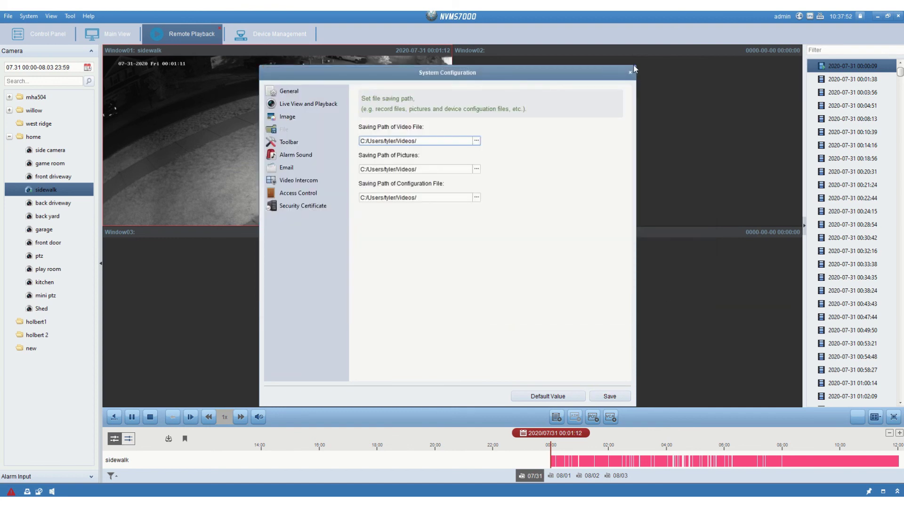
left_click(631, 72)
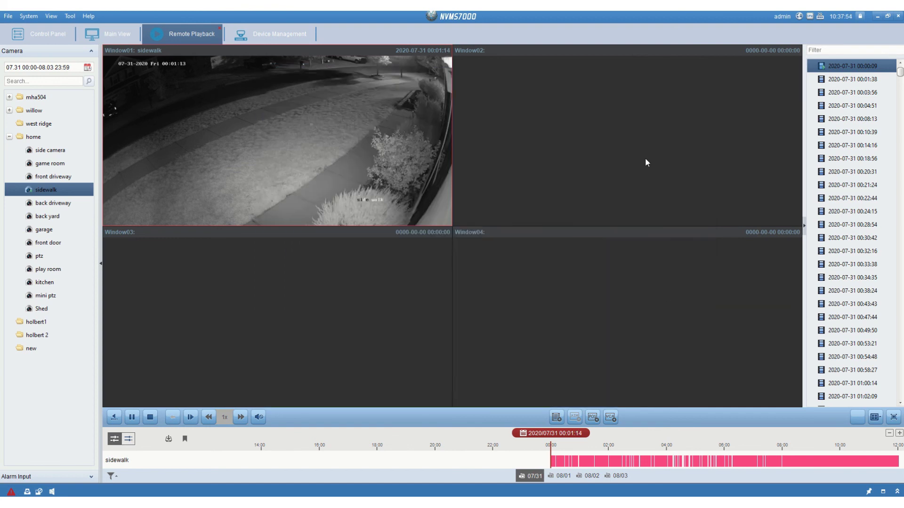